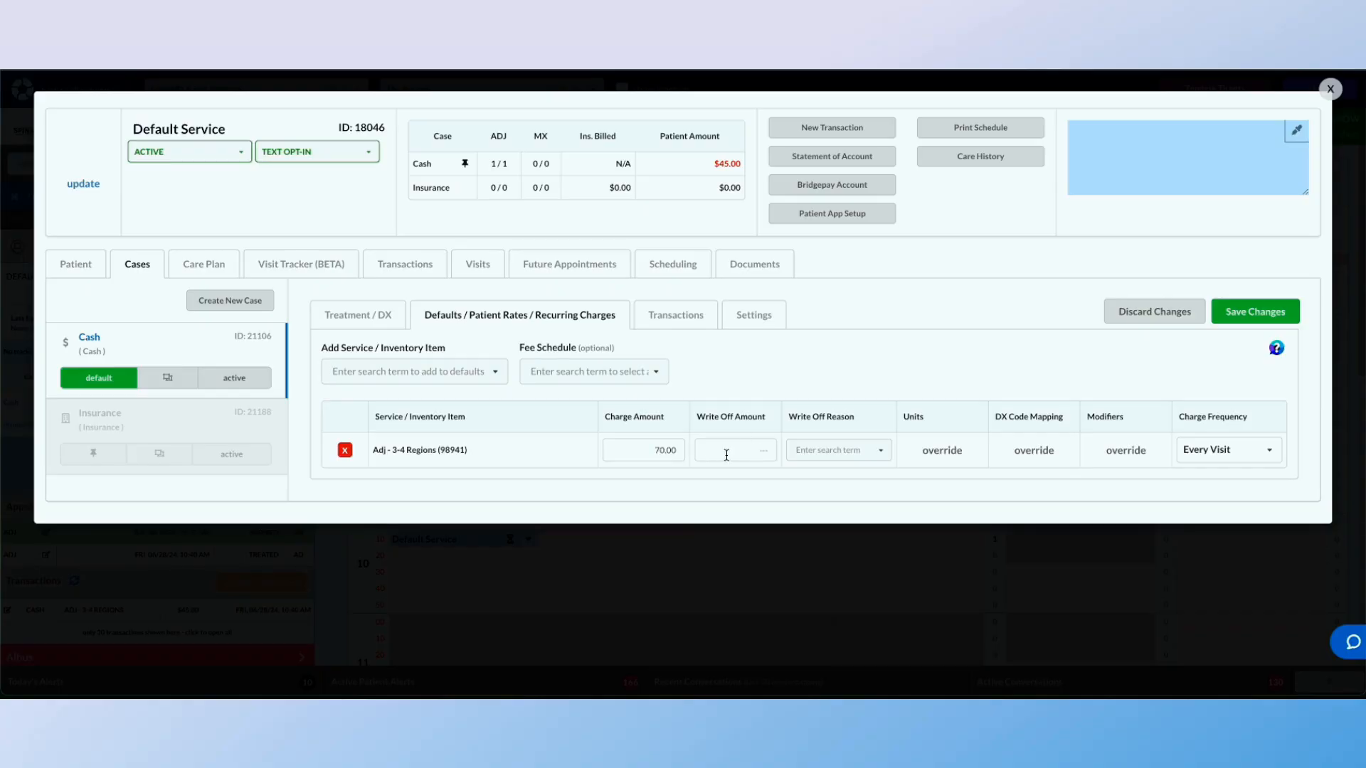
left_click(809, 451)
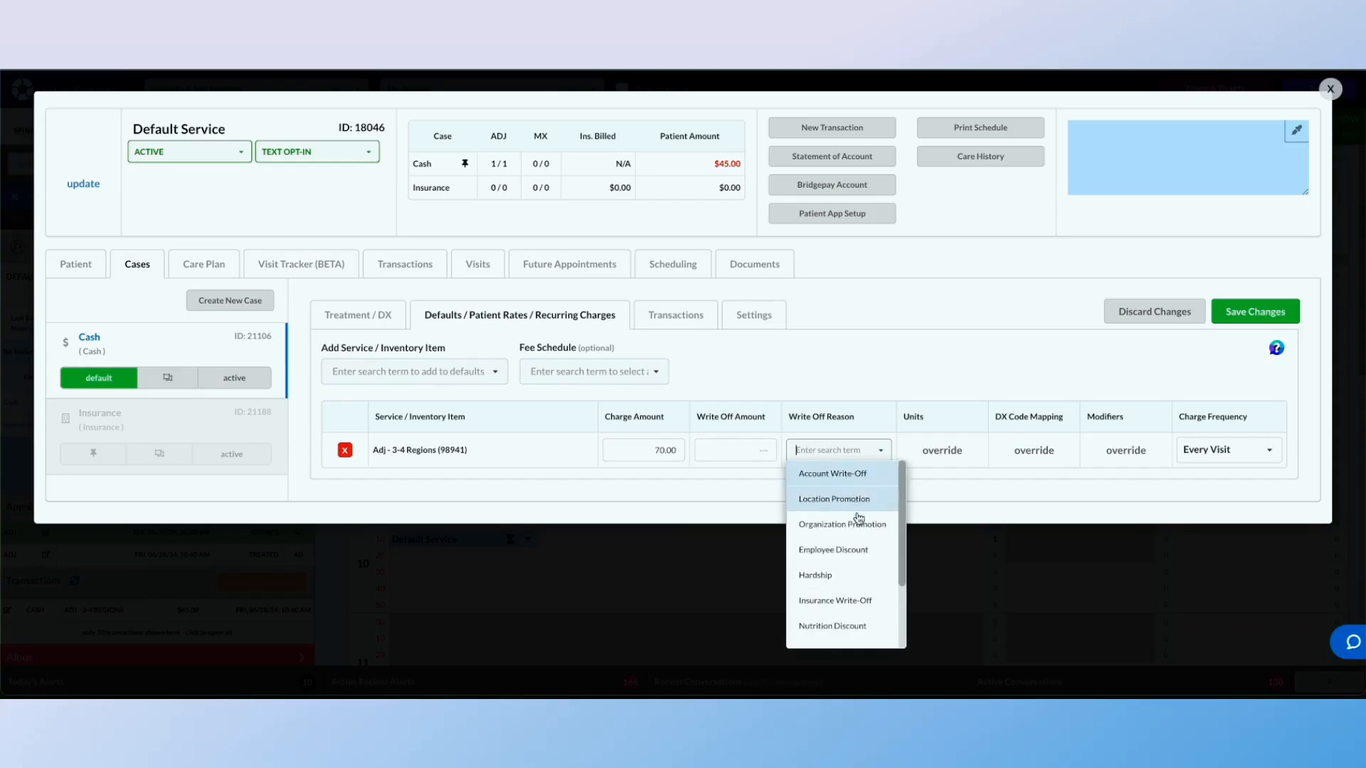
scroll(861, 548, "down", 3)
scroll(861, 553, "up", 3)
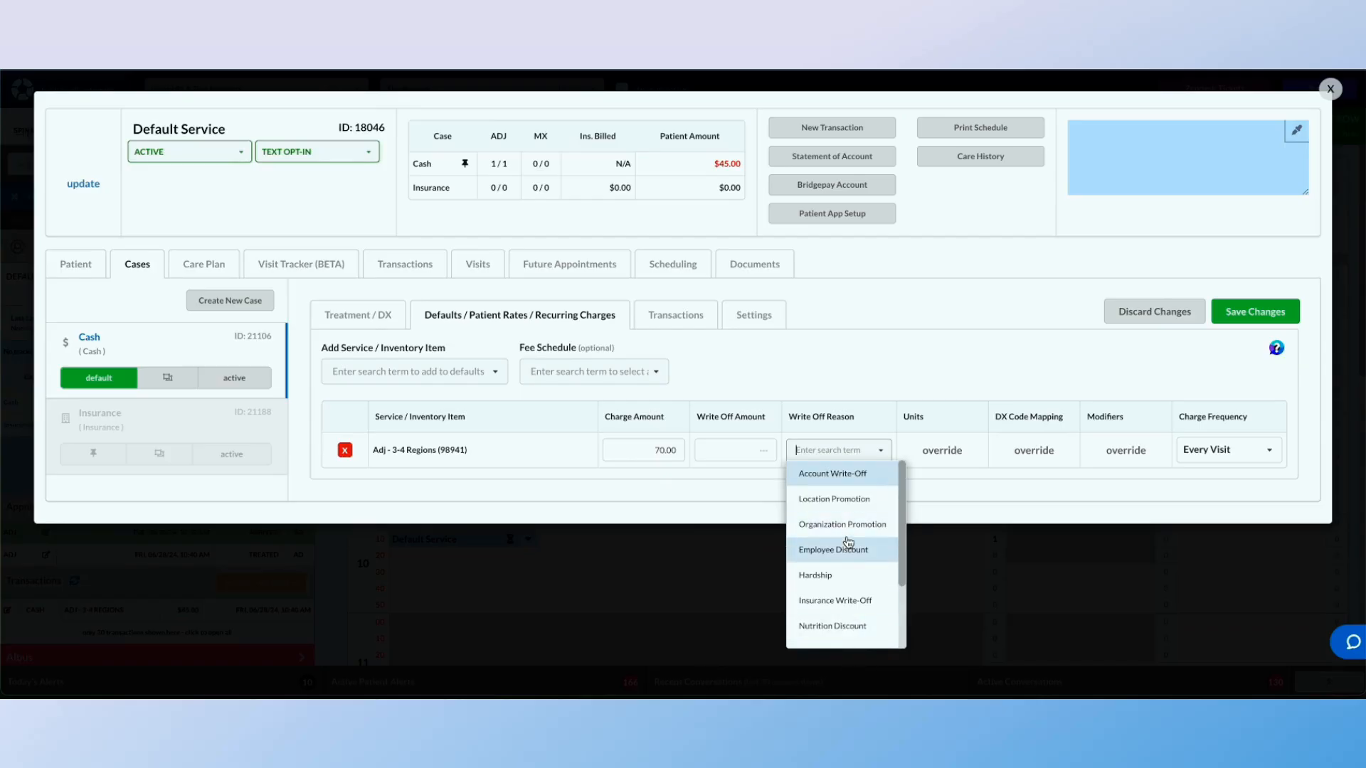
left_click(675, 475)
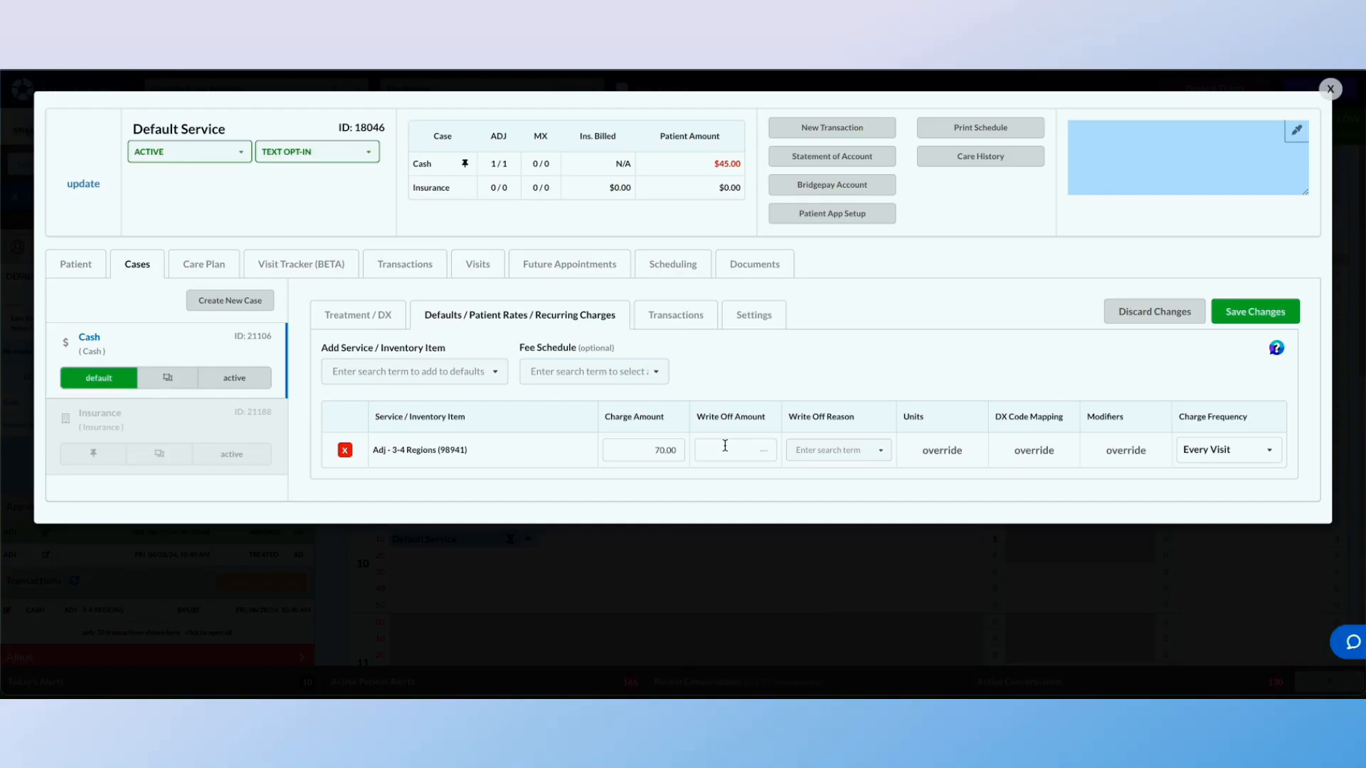
left_click(937, 451)
left_click(455, 192)
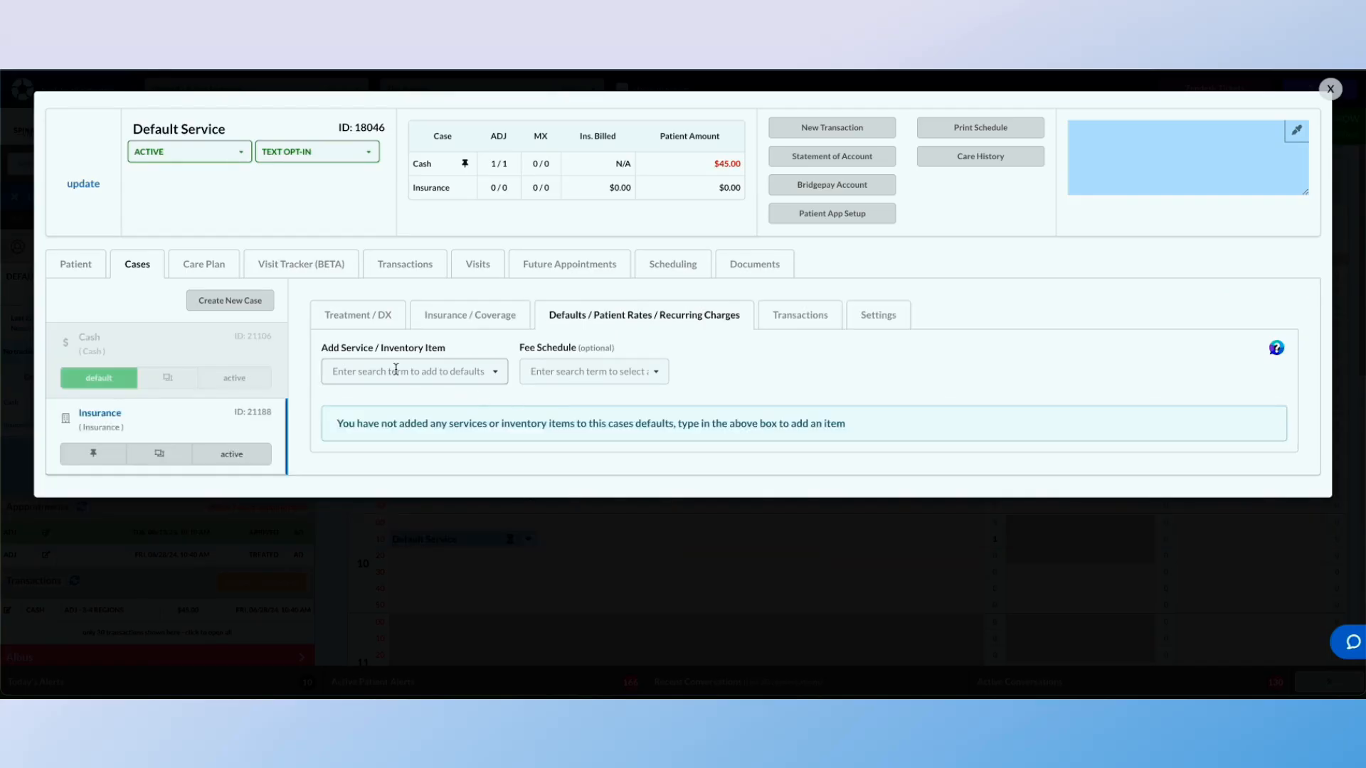
Add the Adj - 3-4 Regions (98941) service to the Insurance case's defaults
left_click(396, 369)
type("3-4")
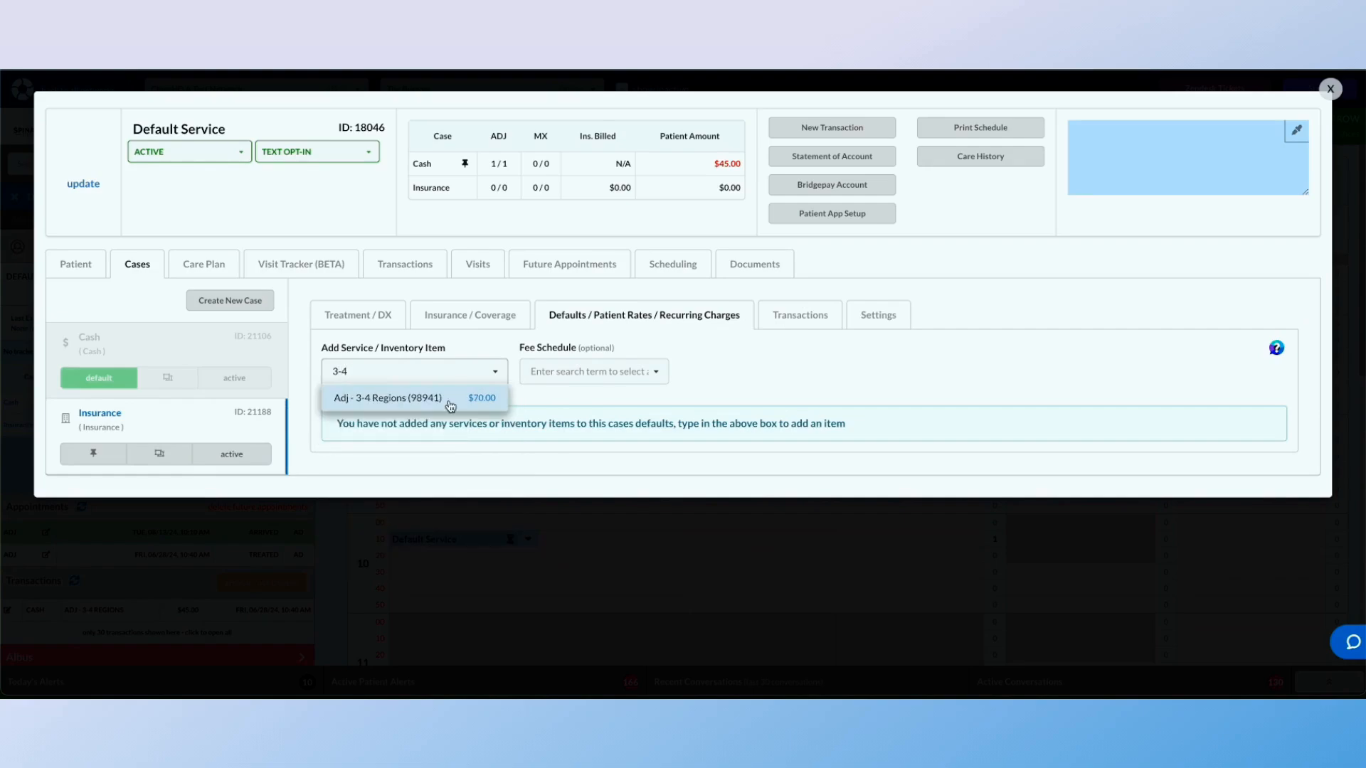
left_click(450, 406)
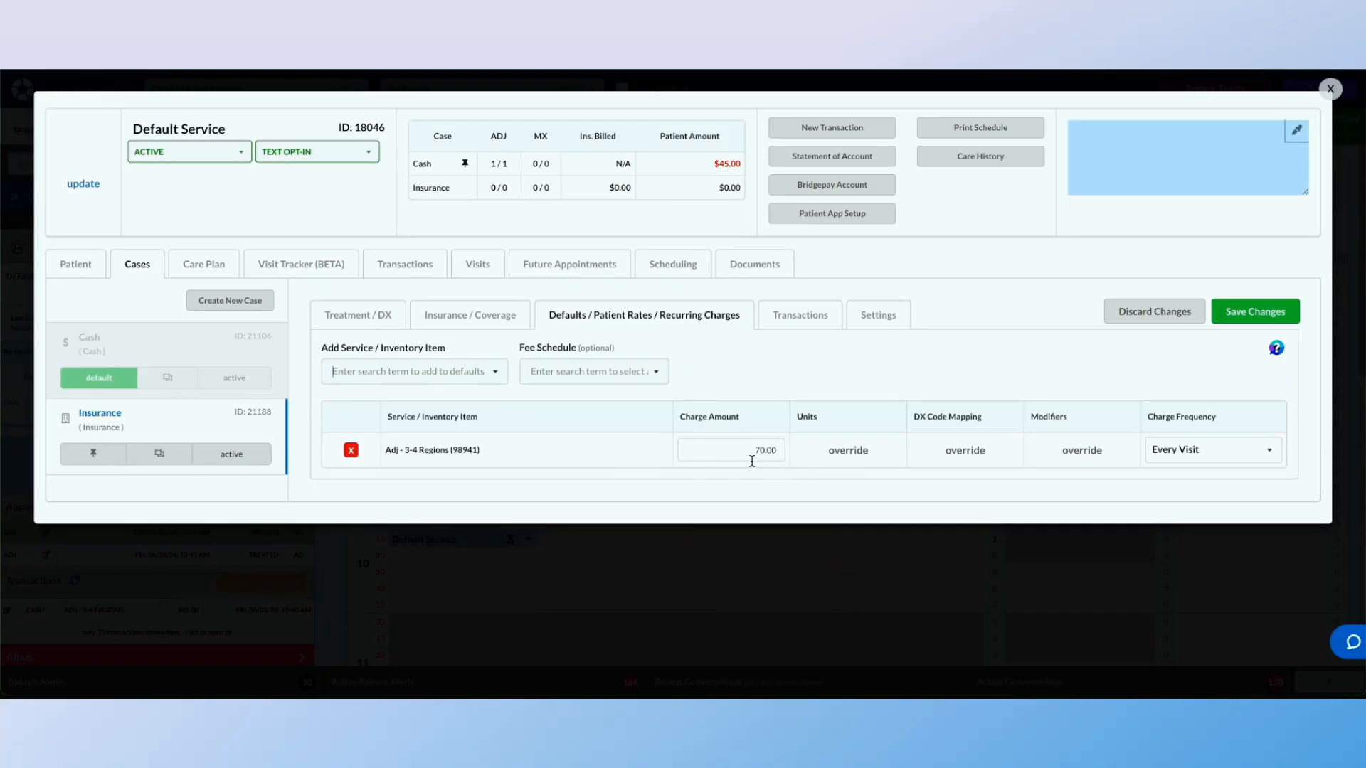
Override the default units of the Adj - 3-4 Regions charge, setting them to 2
left_click(841, 453)
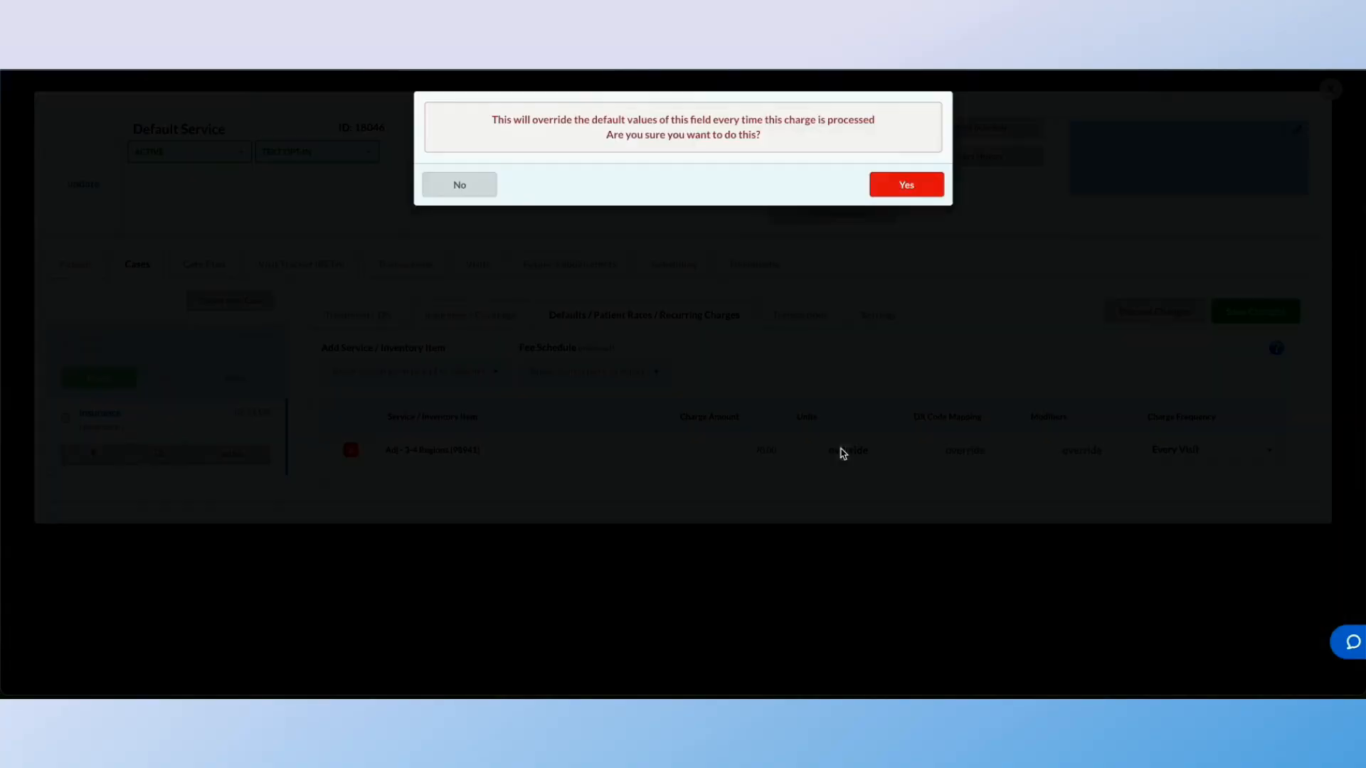
left_click(911, 186)
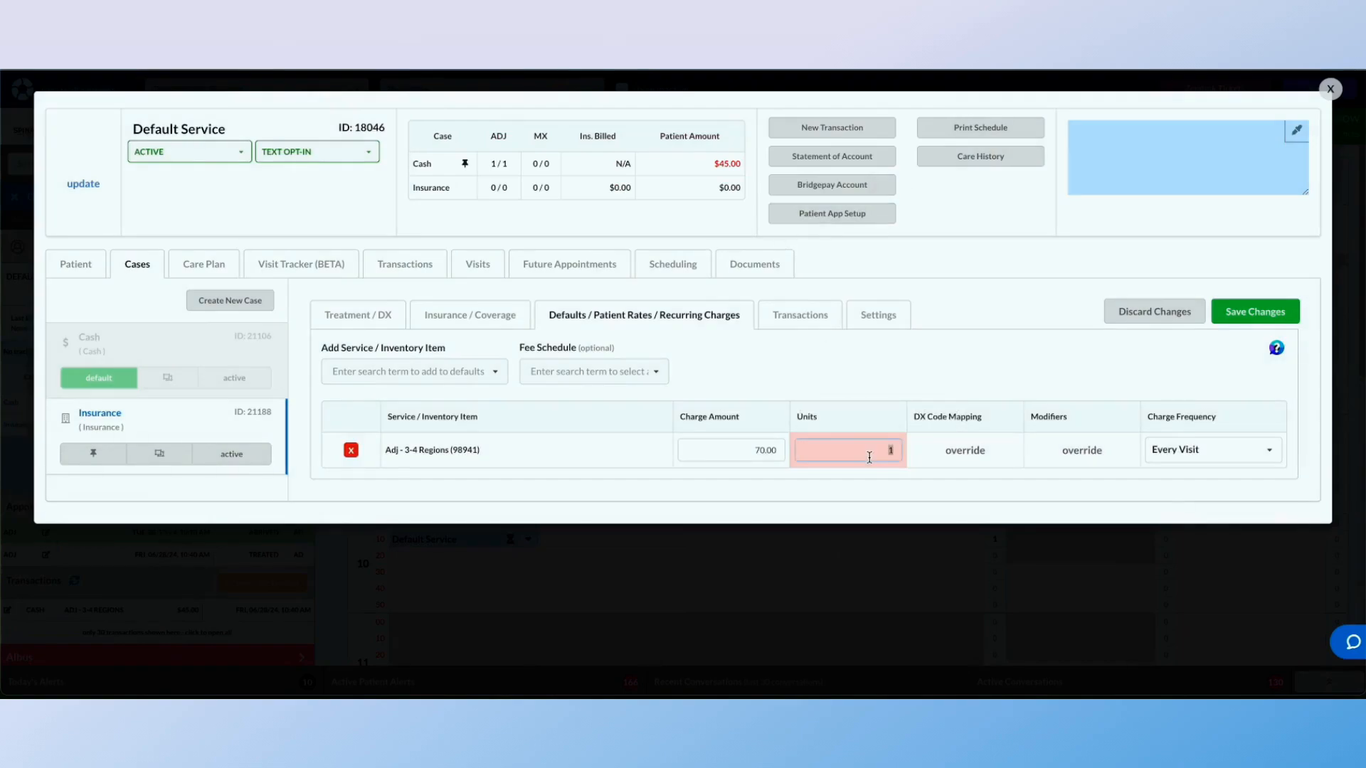
type("2")
Override the charge's DX code mapping with M62.830 Muscle spasm of back and R51.9 Headache, unspecified
left_click(971, 451)
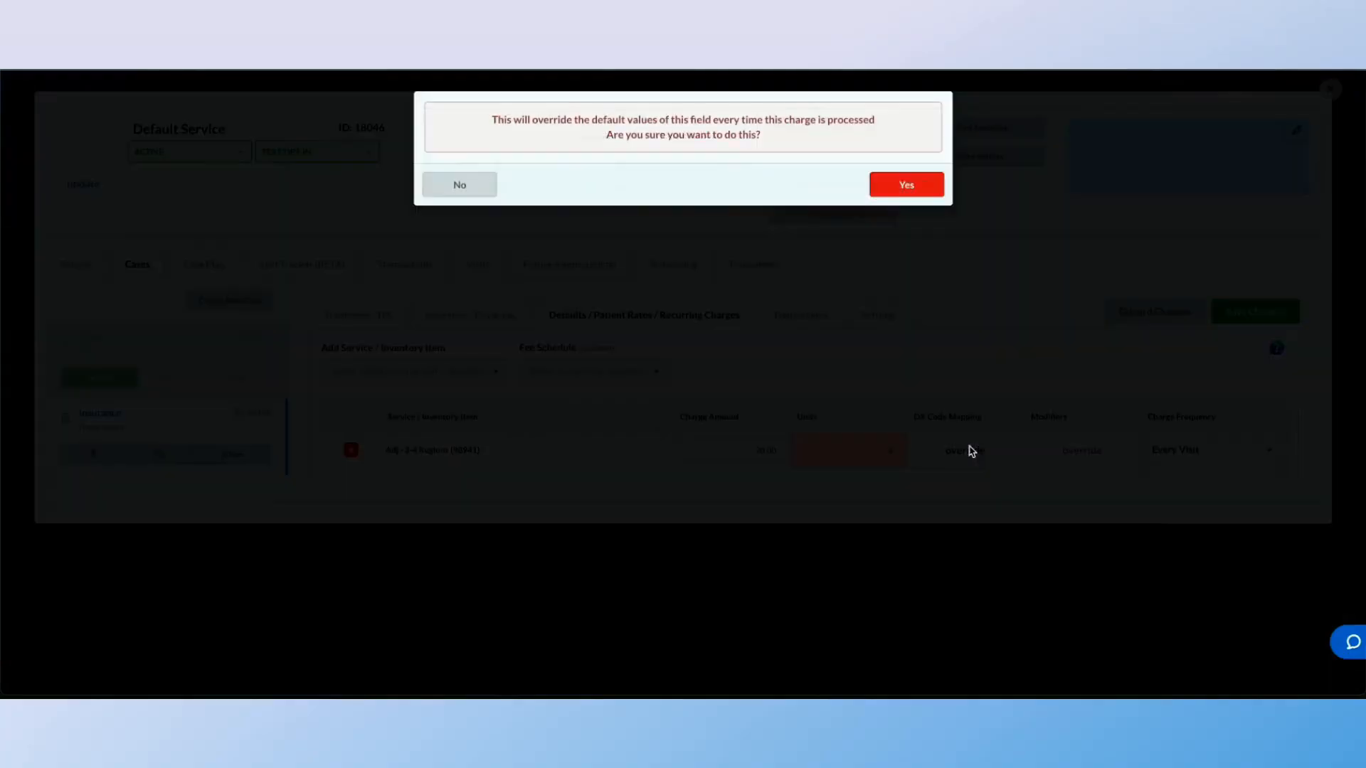
left_click(902, 178)
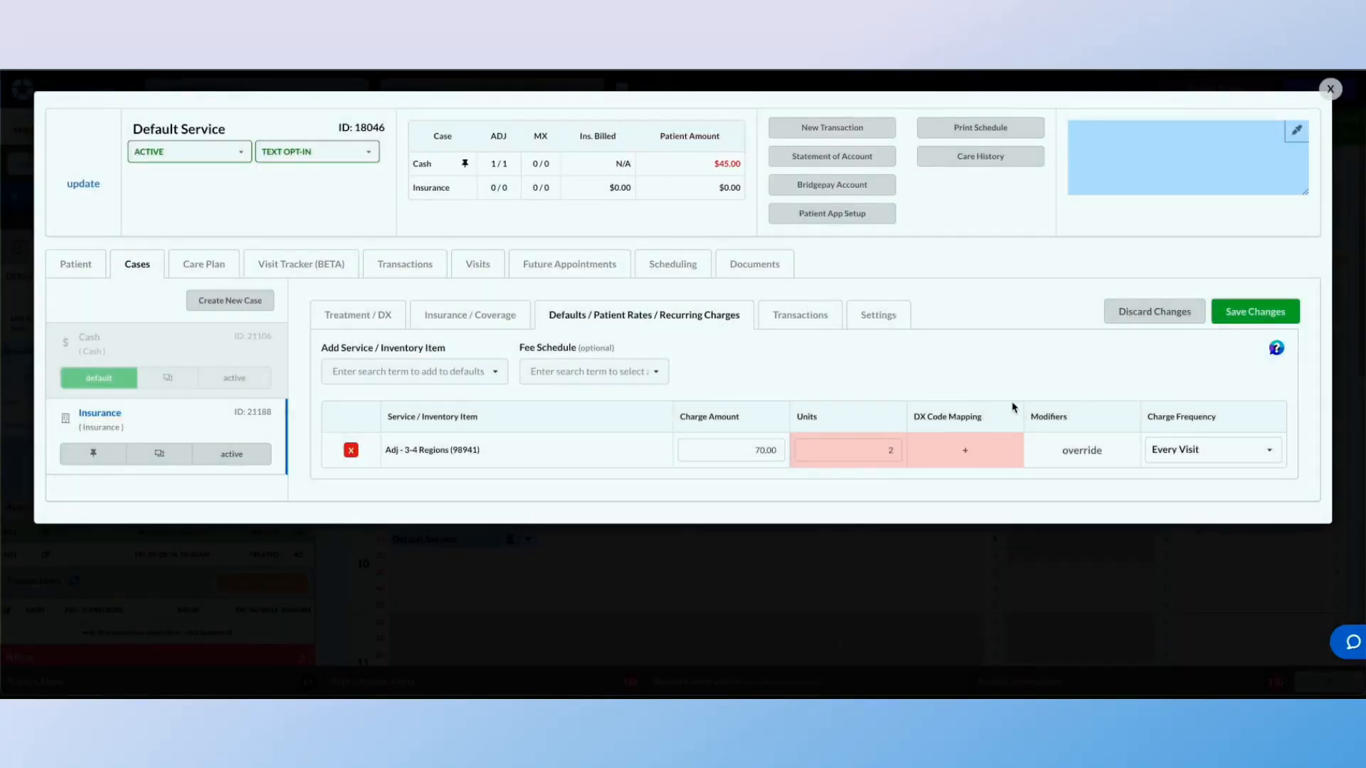
left_click(967, 451)
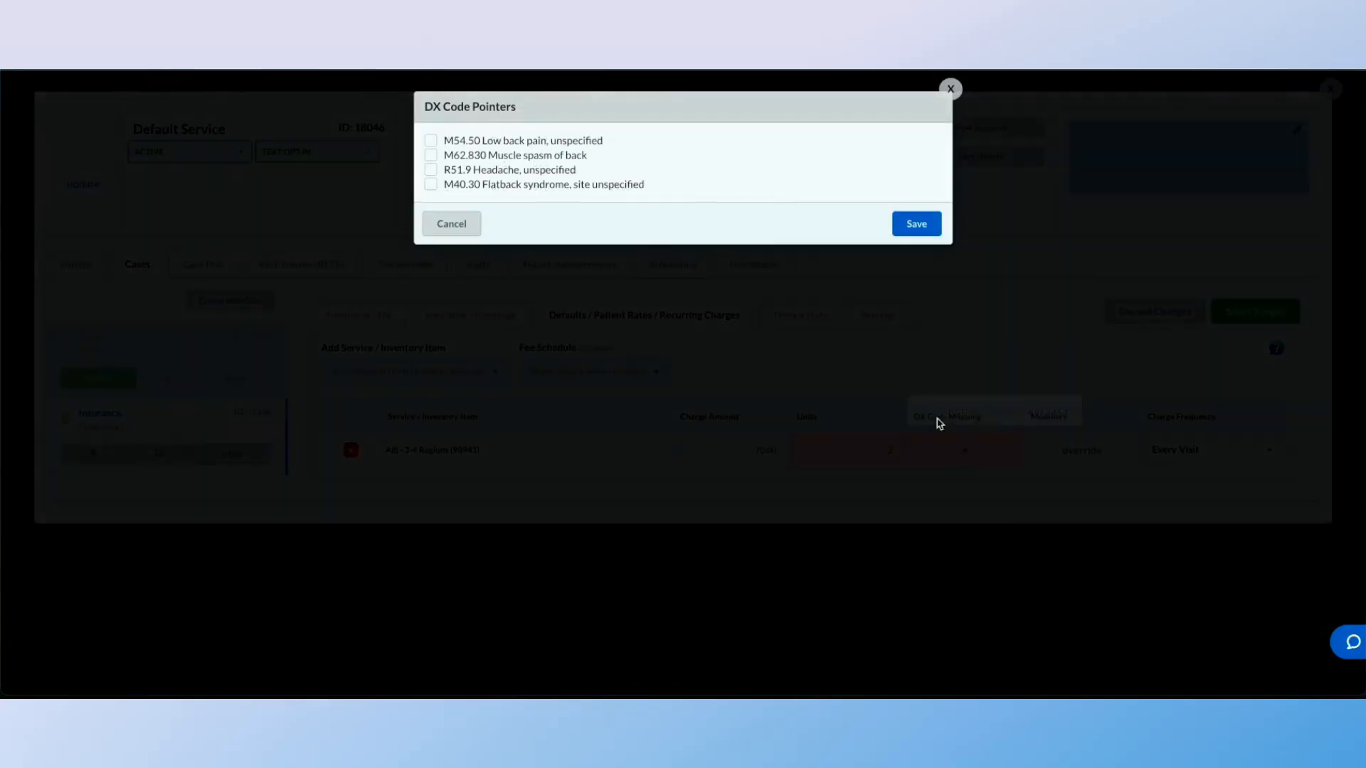
left_click(431, 155)
left_click(431, 169)
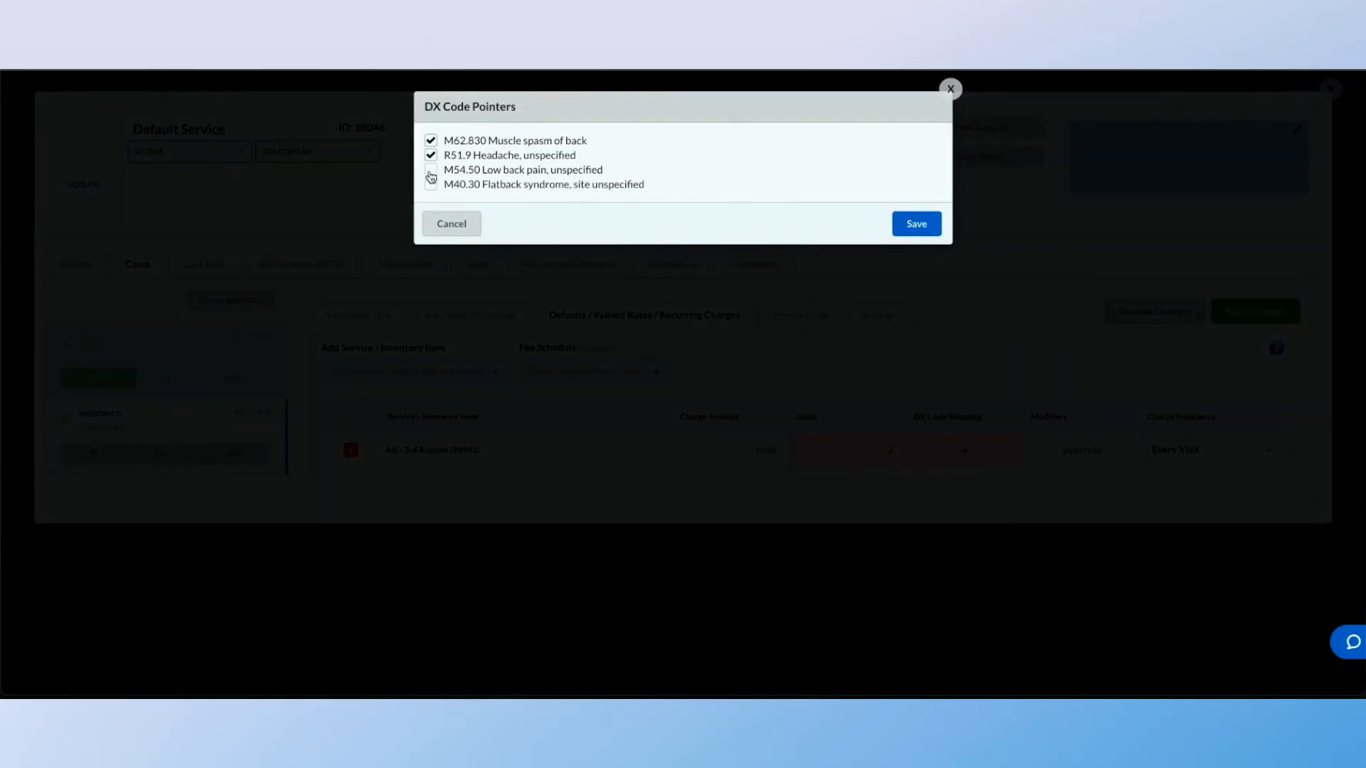
left_click(926, 233)
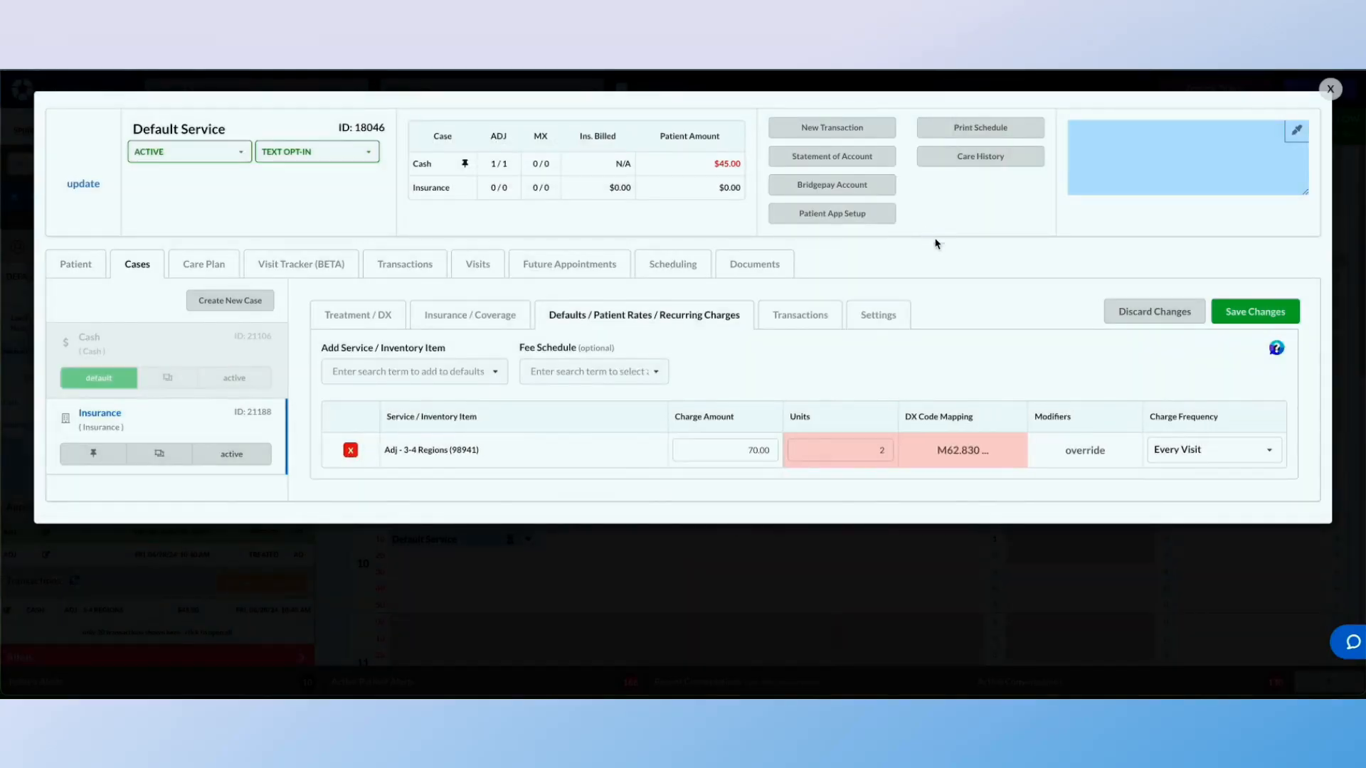
Override the CPT code modifiers of the Adj - 3-4 Regions charge with modifier 77
left_click(1094, 458)
left_click(878, 190)
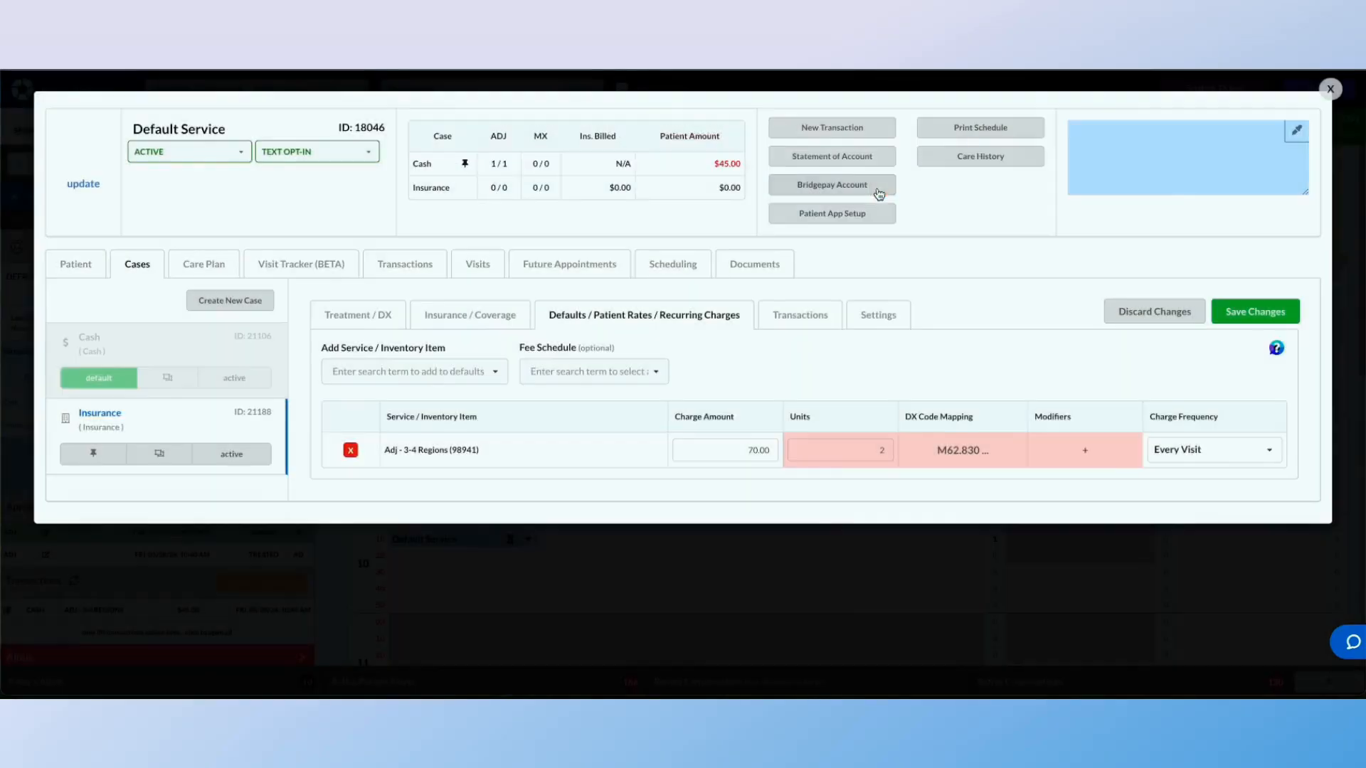
left_click(1084, 457)
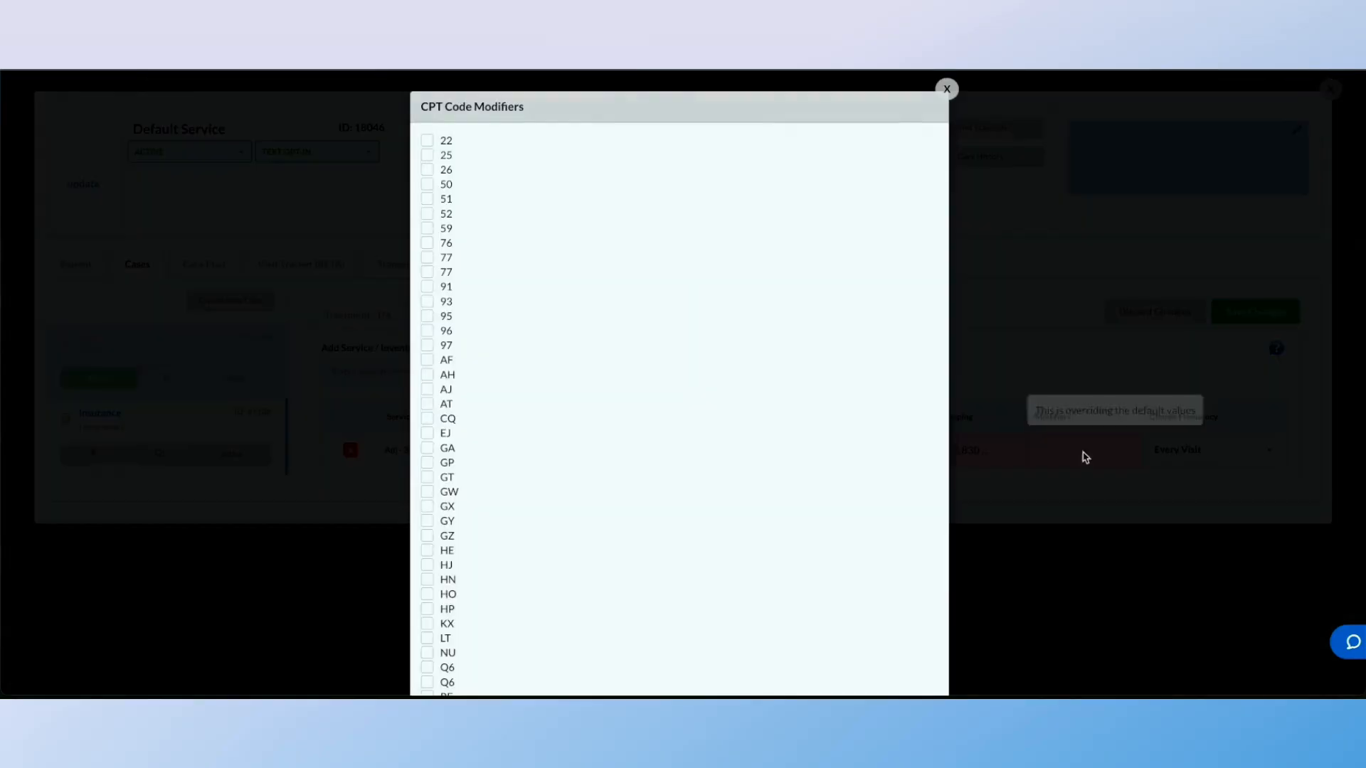
left_click(427, 274)
scroll(802, 586, "down", 10)
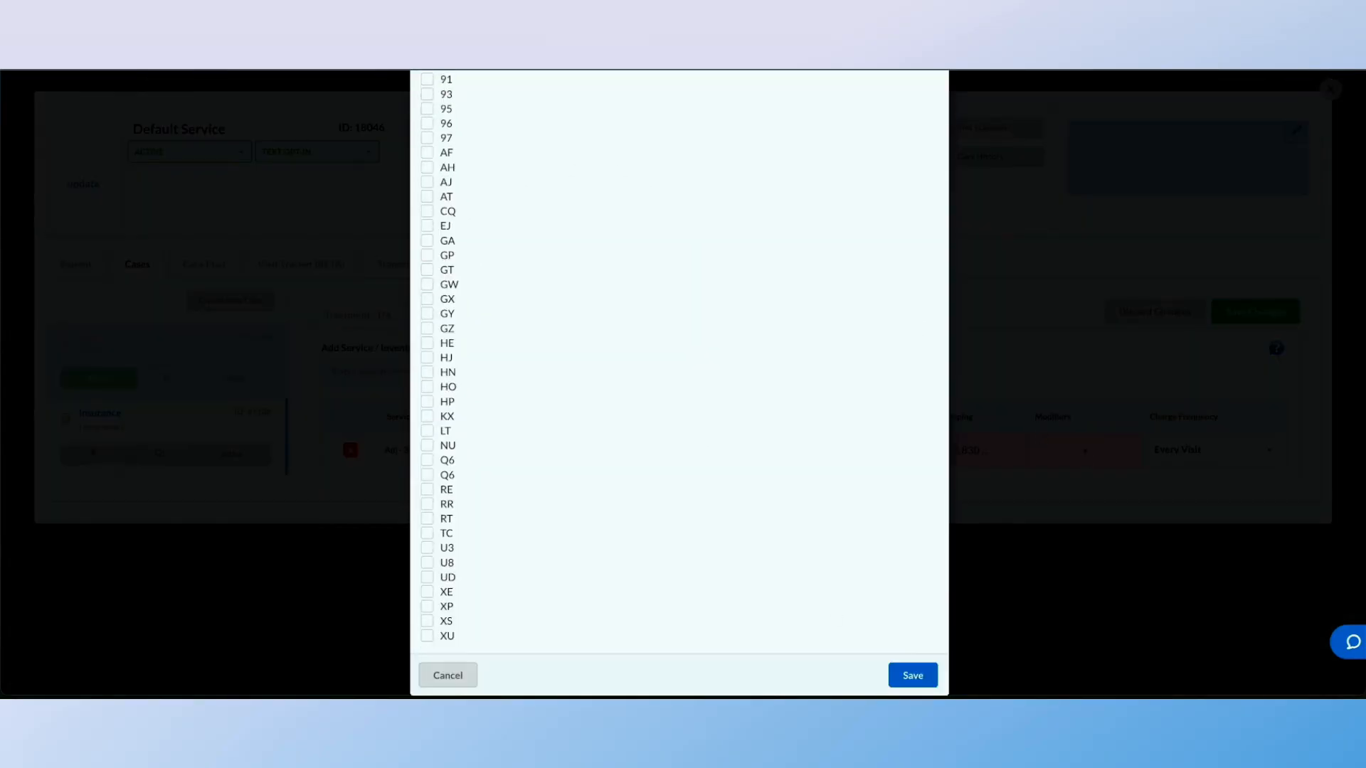
left_click(909, 674)
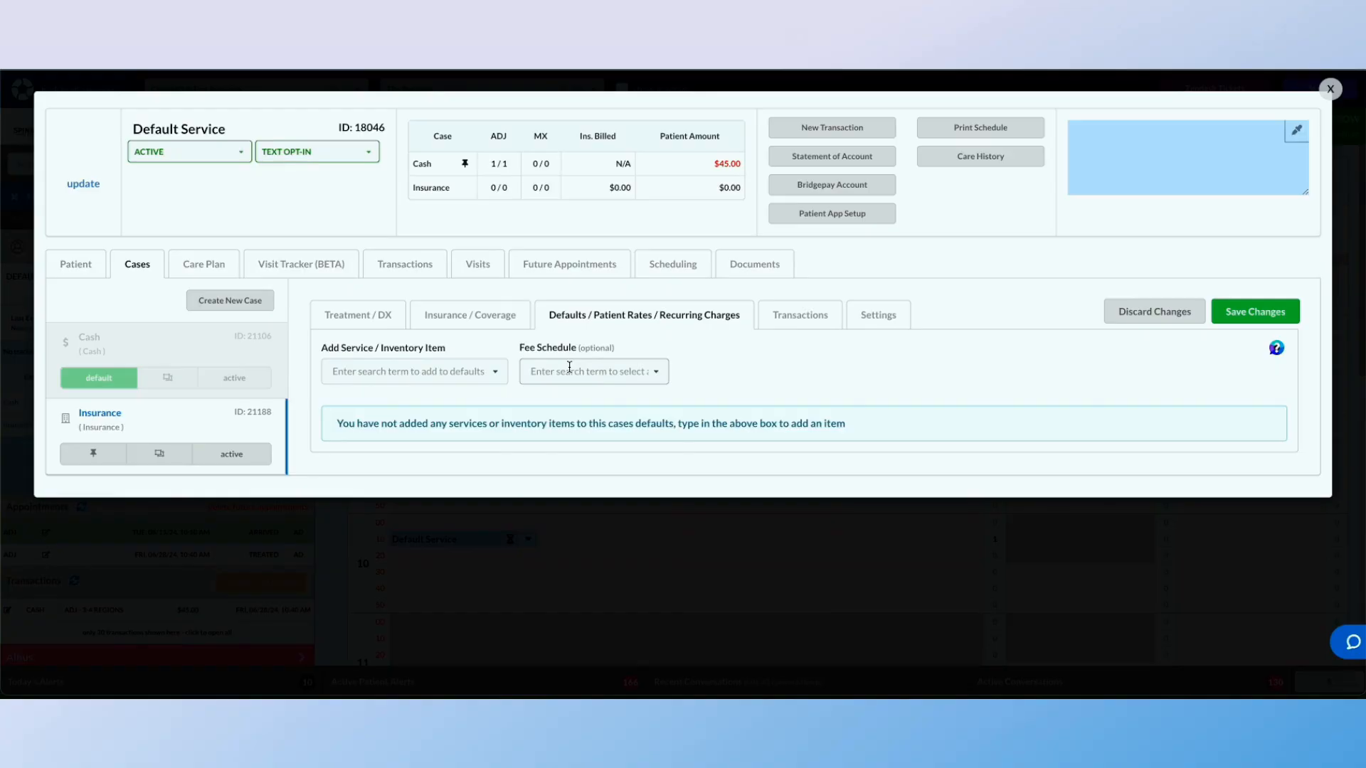
Apply the BCBS 2023 fee schedule to the Insurance case's defaults and add Adj - 3-4 Regions (98941) under it
left_click(569, 370)
left_click(558, 480)
left_click(376, 370)
type("3-")
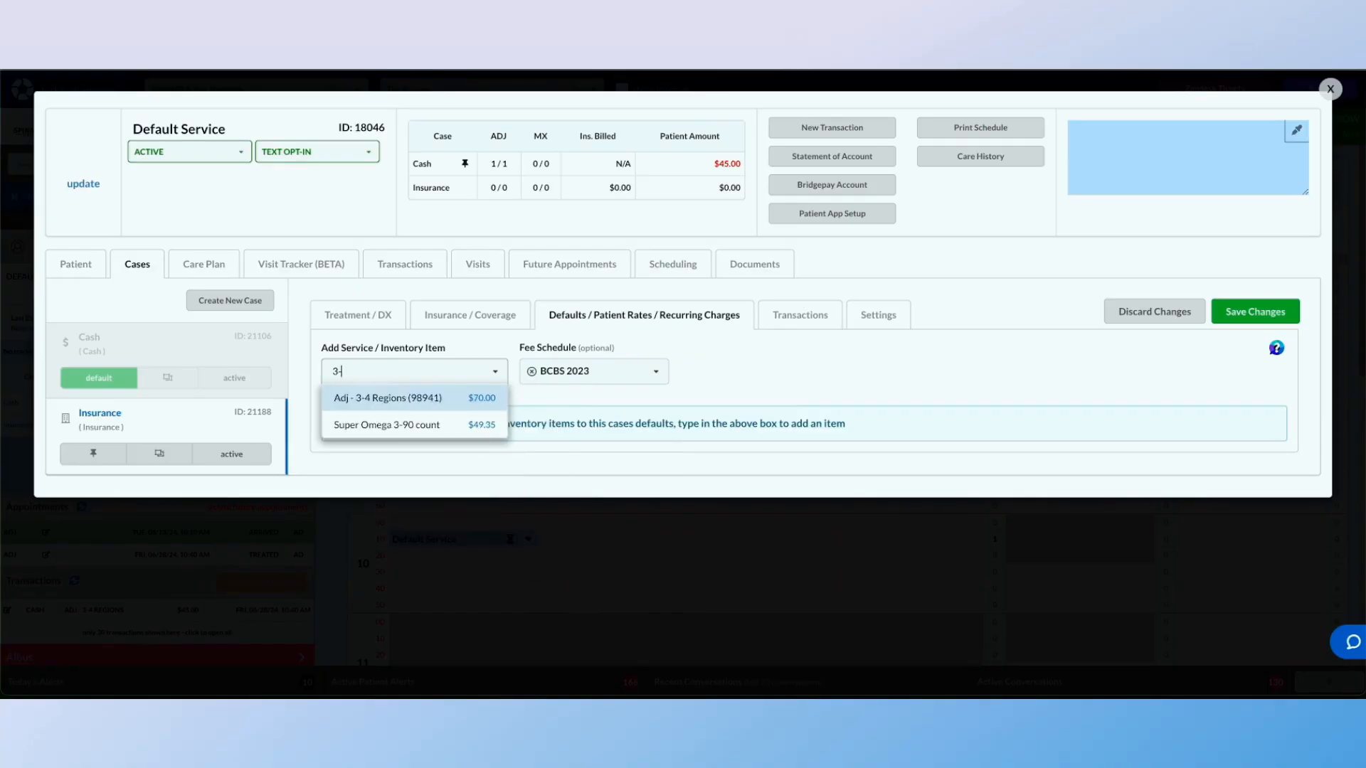
left_click(375, 398)
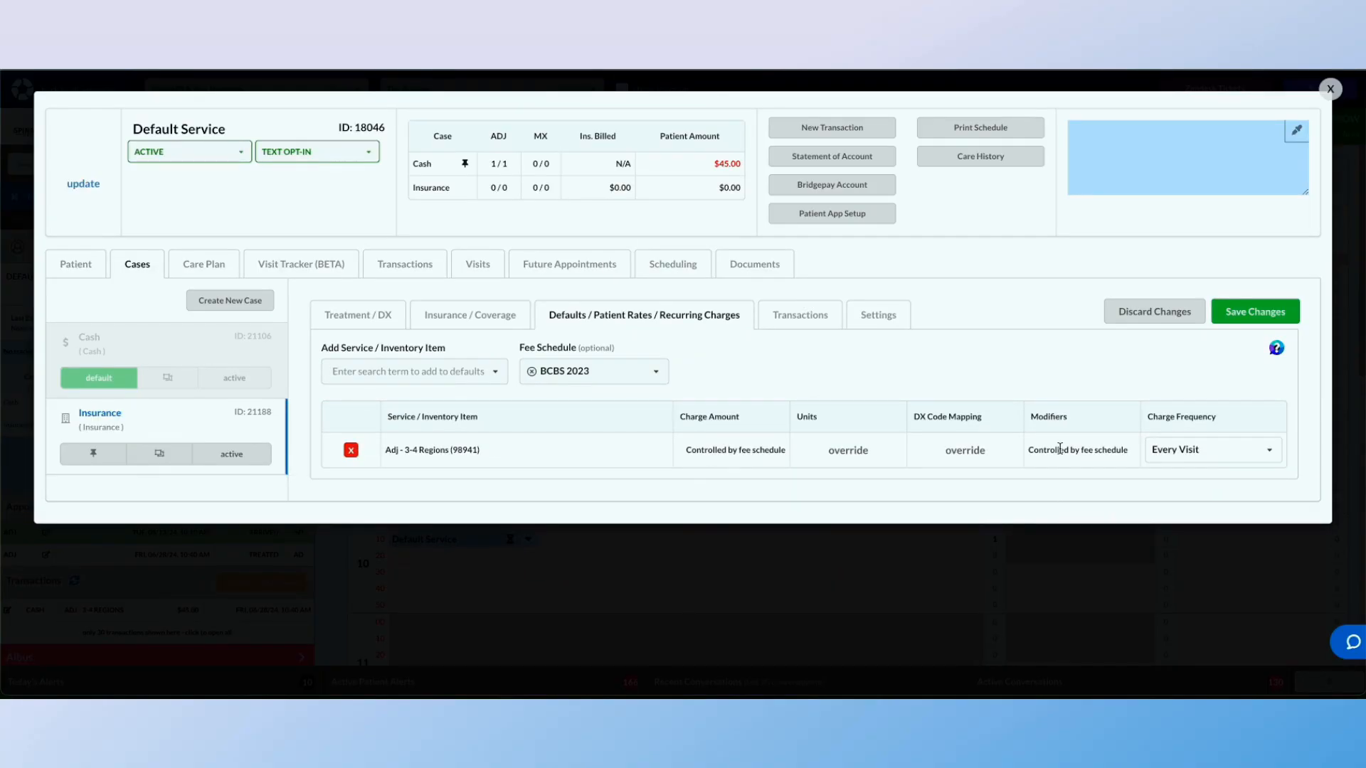
double_click(706, 448)
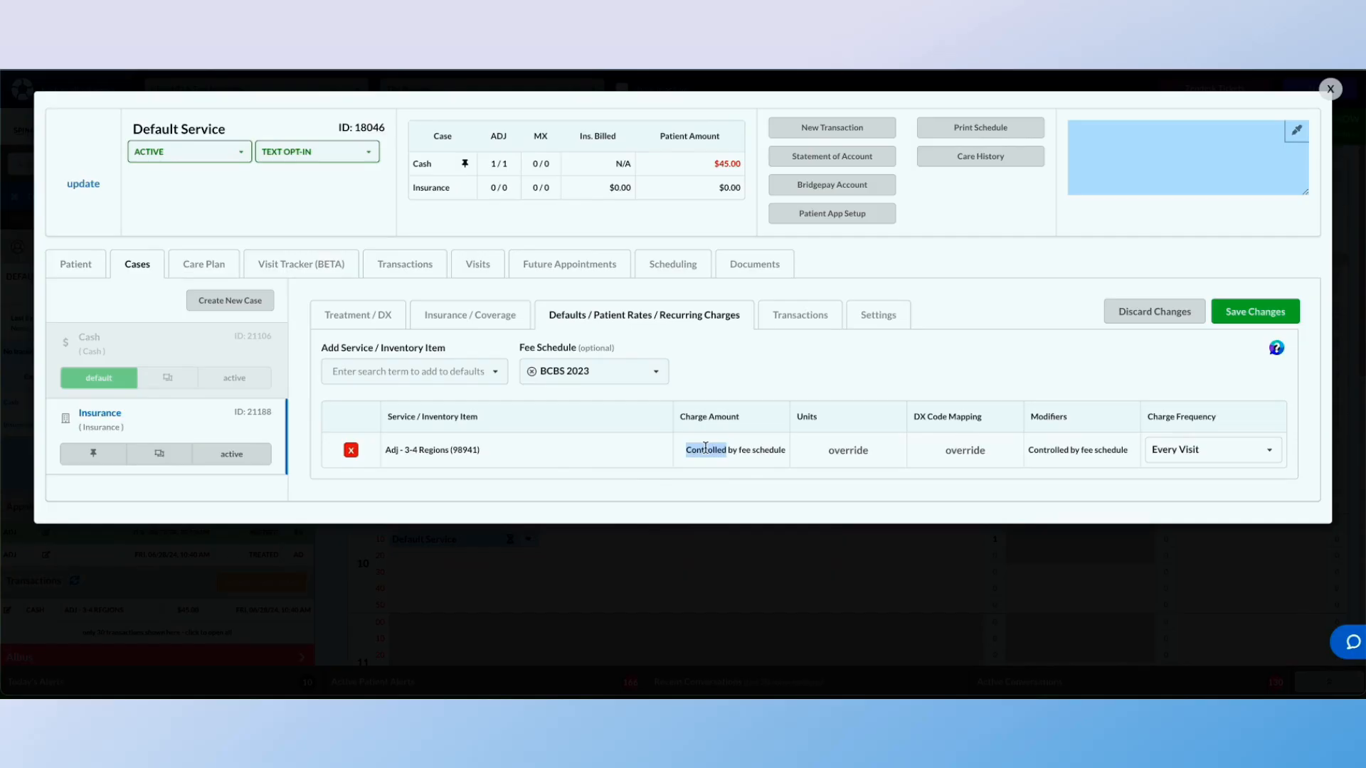